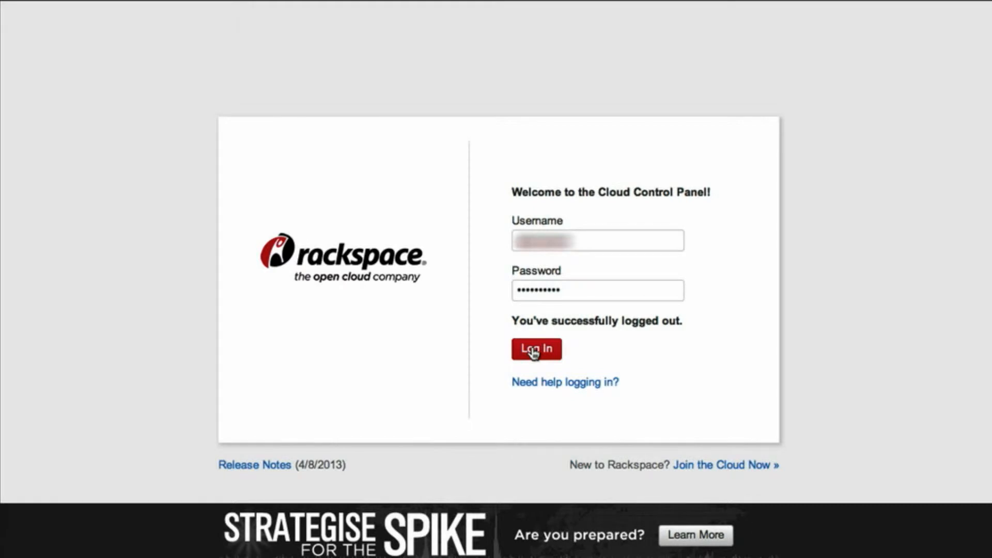
Log in to the Cloud Control Panel and start creating a new cloud server
{"action": "left_click", "coordinate": [534, 352]}
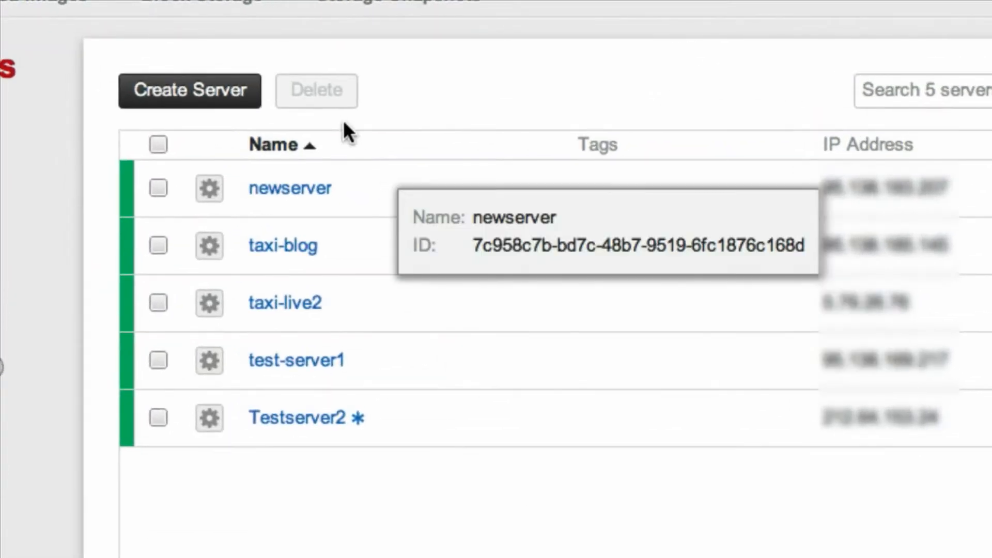
{"action": "left_click", "coordinate": [226, 103]}
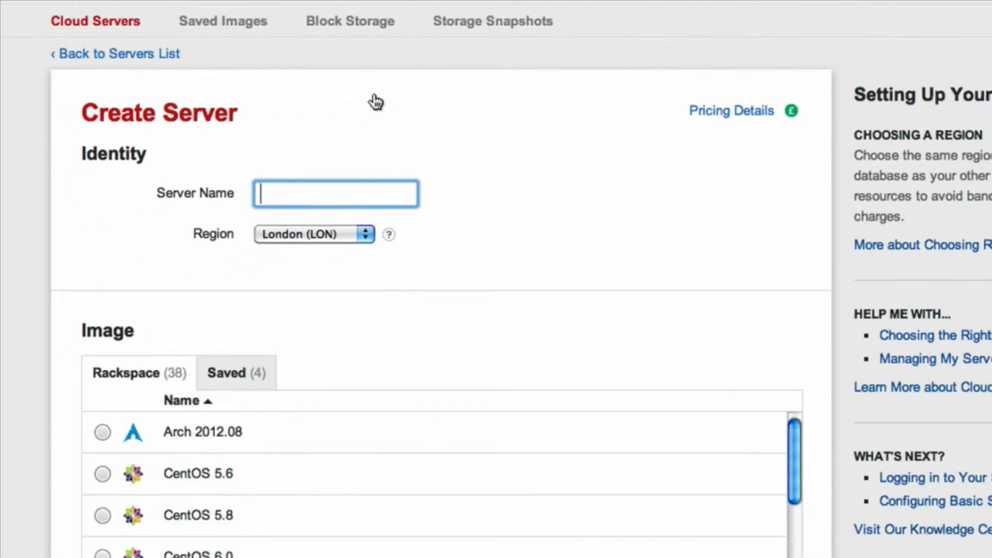
Name the server Newserver3 and choose the Next Generation London (LON) region
{"action": "type", "text": "Newserver3"}
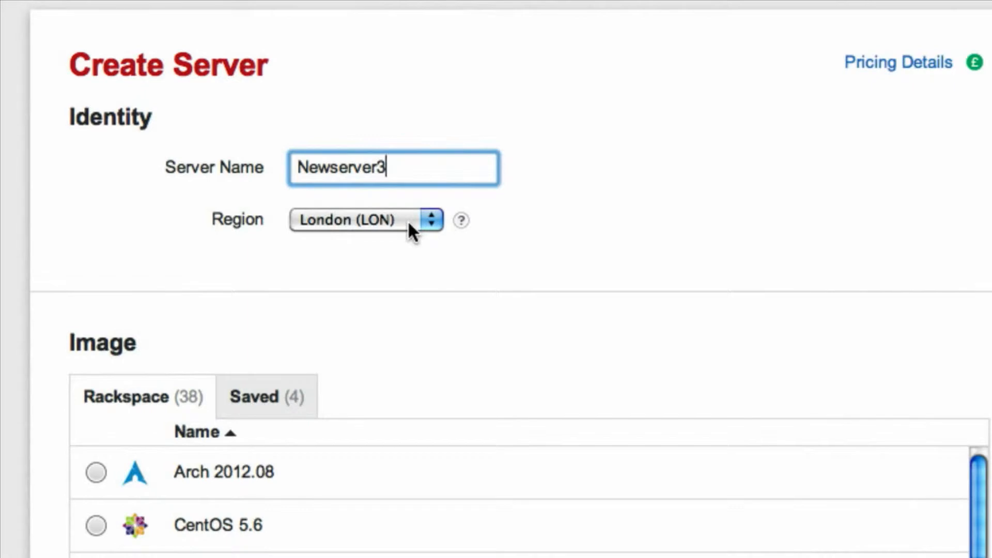
{"action": "left_click", "coordinate": [408, 220]}
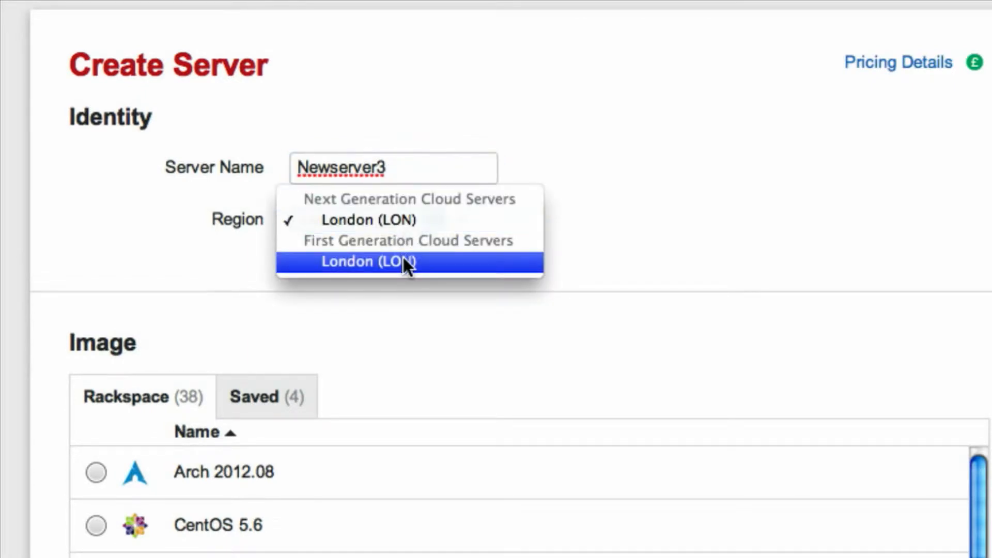
{"action": "left_click", "coordinate": [410, 219]}
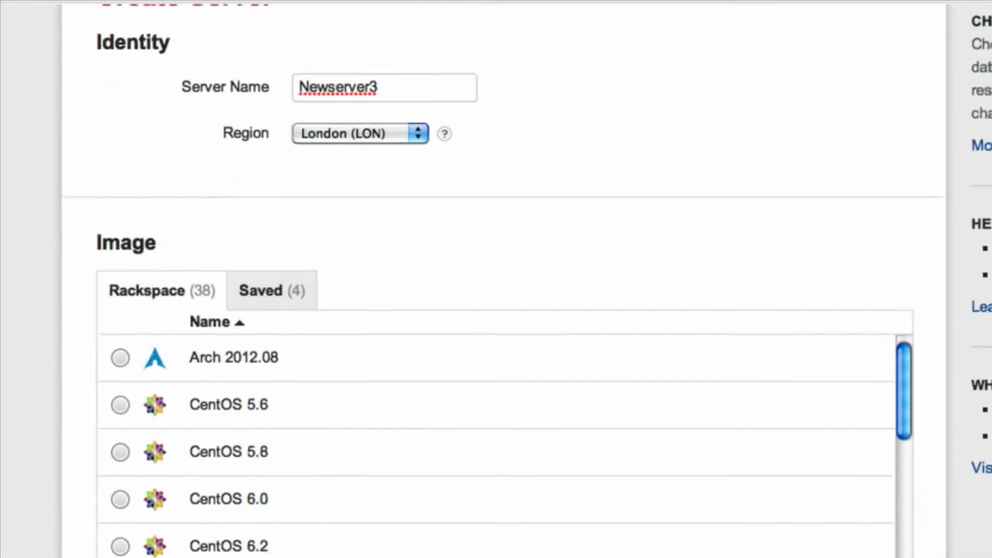
Select CentOS 6.3 from the Rackspace images as the server's operating system
{"action": "scroll", "coordinate": [496, 279], "scroll_direction": "down", "scroll_amount": 4}
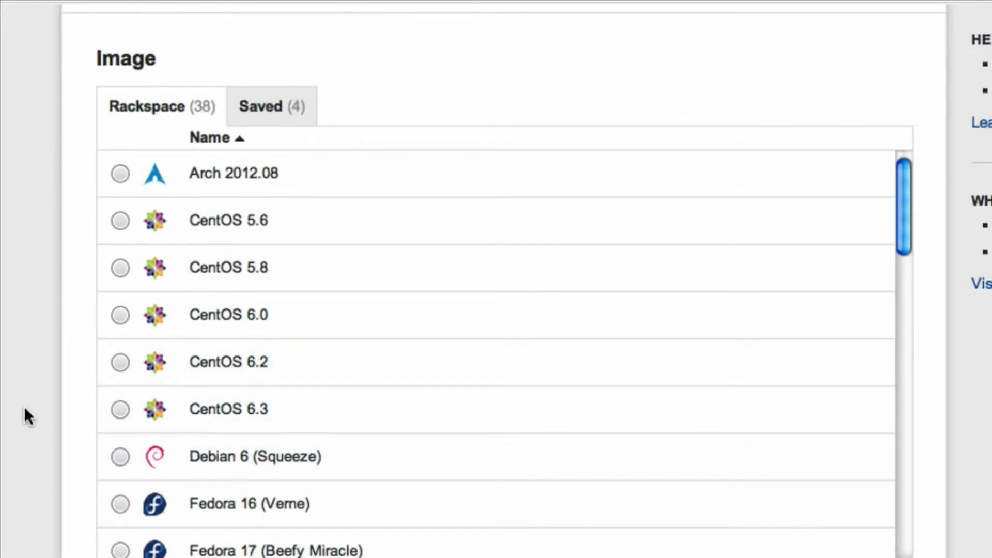
{"action": "scroll", "coordinate": [24, 406], "scroll_direction": "down", "scroll_amount": 1}
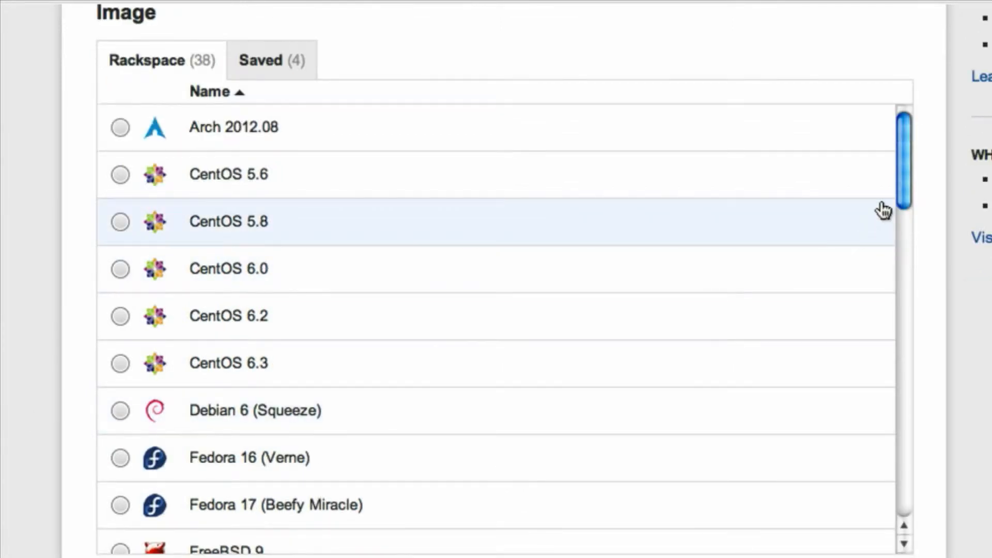
{"action": "mouse_move", "coordinate": [908, 192]}
{"action": "left_mouse_down"}
{"action": "mouse_move", "coordinate": [921, 437]}
{"action": "mouse_move", "coordinate": [912, 173]}
{"action": "left_mouse_up"}
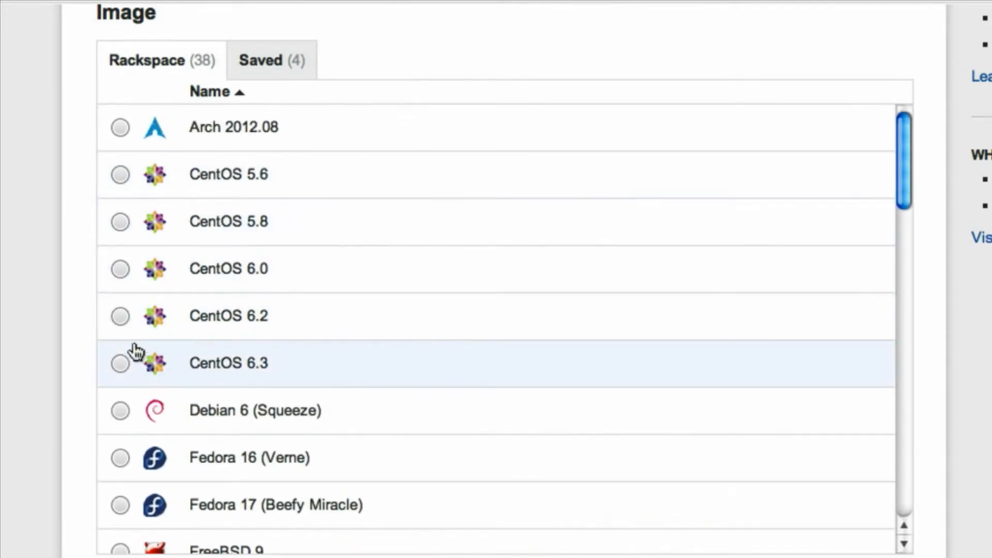
{"action": "left_click", "coordinate": [121, 364]}
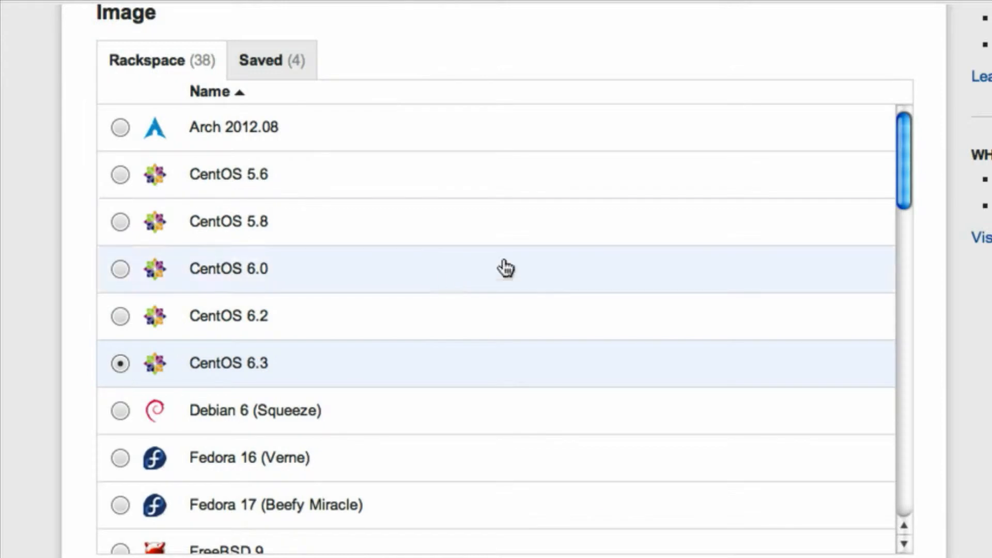
Choose the server size with 512 MB RAM and 20 GB disk
{"action": "scroll", "coordinate": [496, 279], "scroll_direction": "down", "scroll_amount": 8}
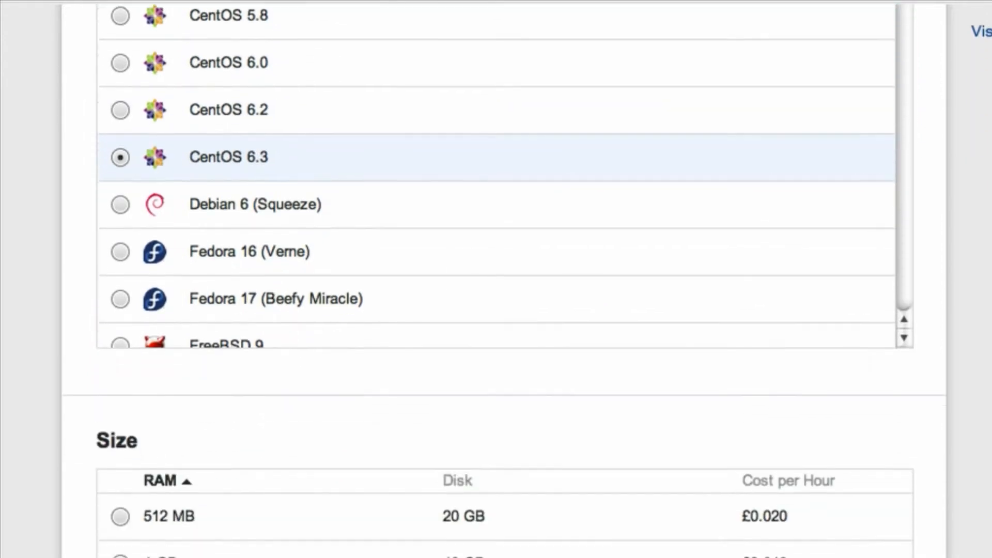
{"action": "scroll", "coordinate": [496, 279], "scroll_direction": "down", "scroll_amount": 3}
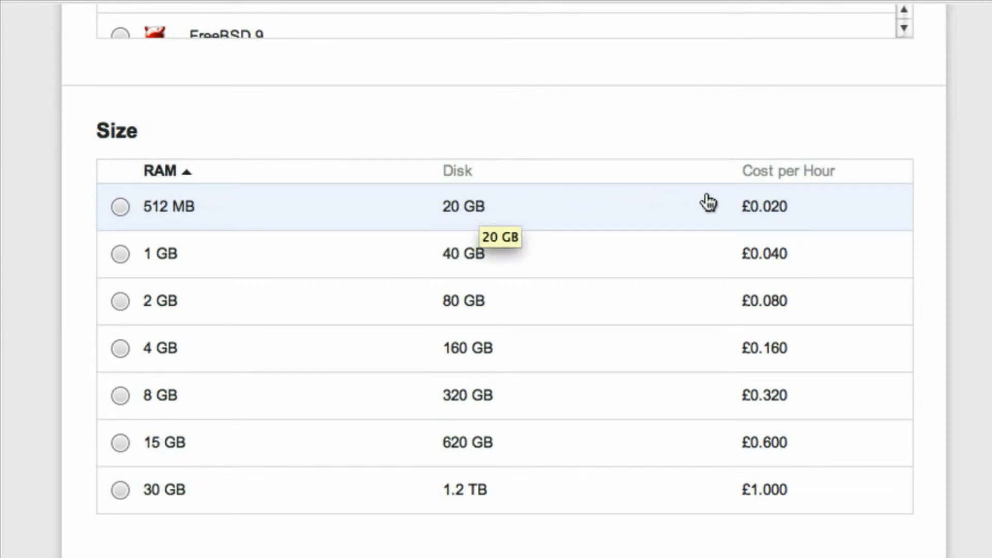
{"action": "left_click", "coordinate": [122, 209]}
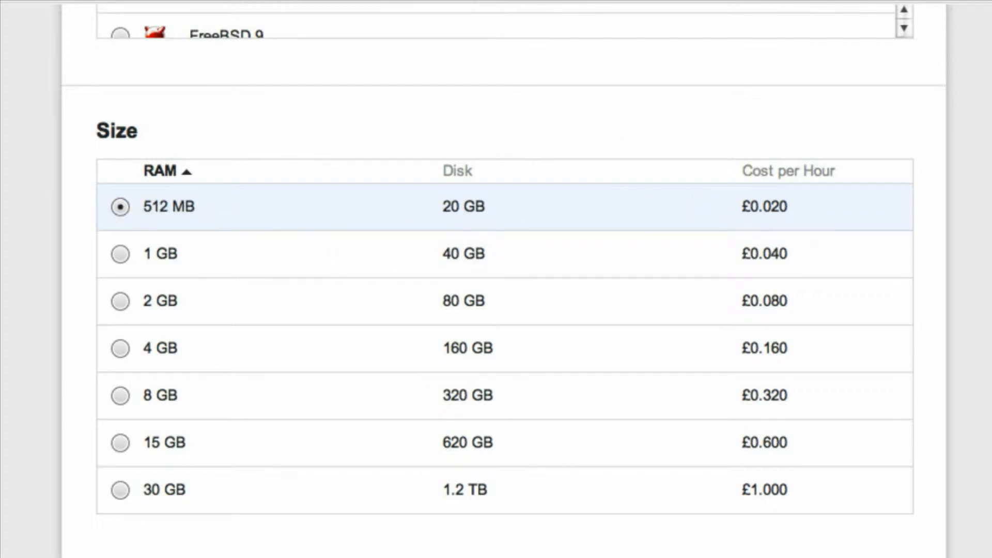
Create the server with the PublicNet and ServiceNet networks, and dismiss the root admin password notice
{"action": "scroll", "coordinate": [504, 280], "scroll_direction": "down", "scroll_amount": 8}
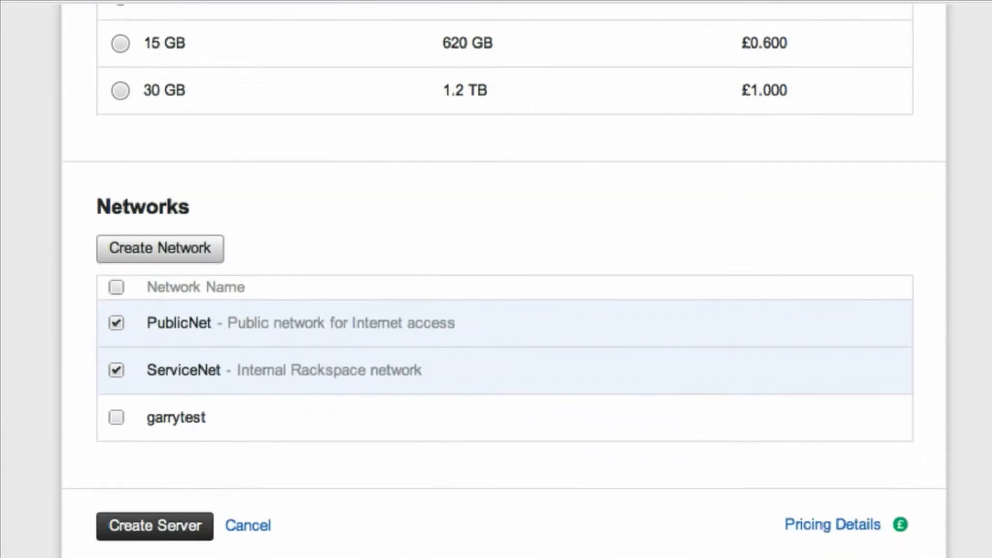
{"action": "scroll", "coordinate": [505, 281], "scroll_direction": "down", "scroll_amount": 2}
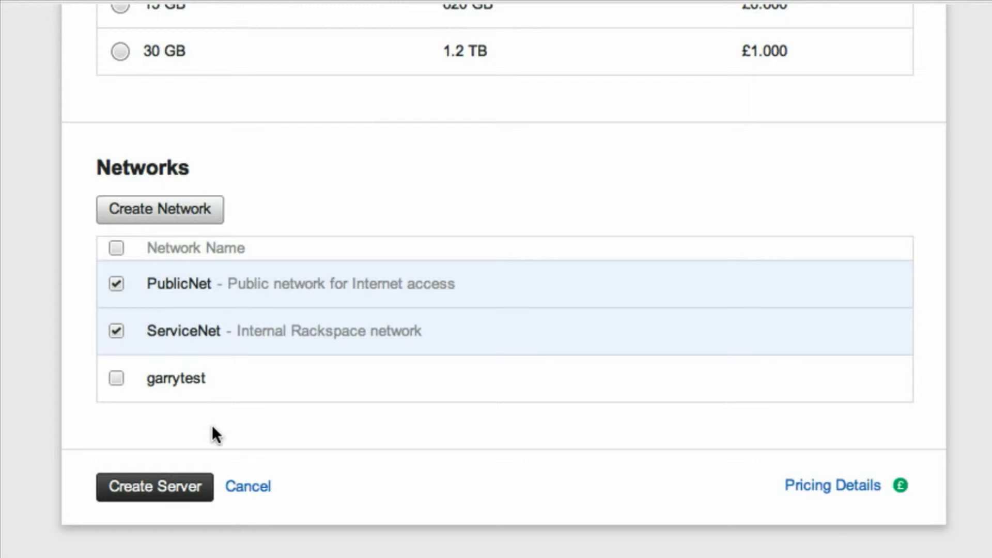
{"action": "left_click", "coordinate": [178, 487]}
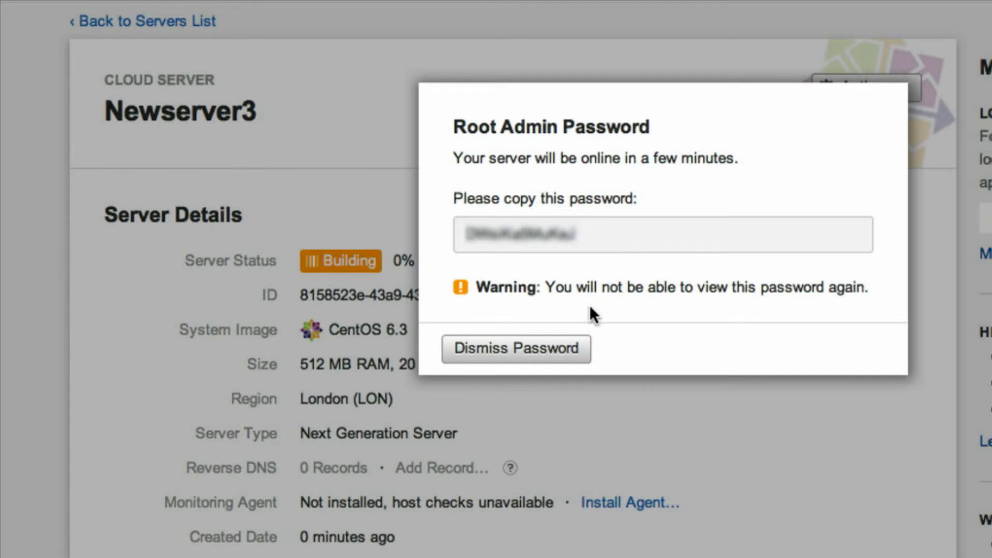
{"action": "left_click", "coordinate": [560, 353]}
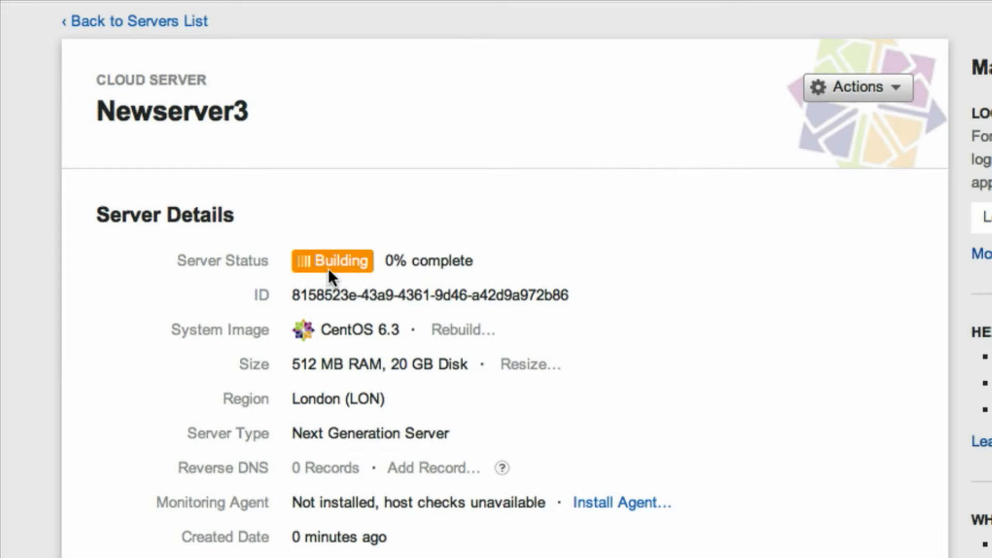
Check the build status of Newserver3 on its details page and in the servers list
{"action": "mouse_move", "coordinate": [333, 269]}
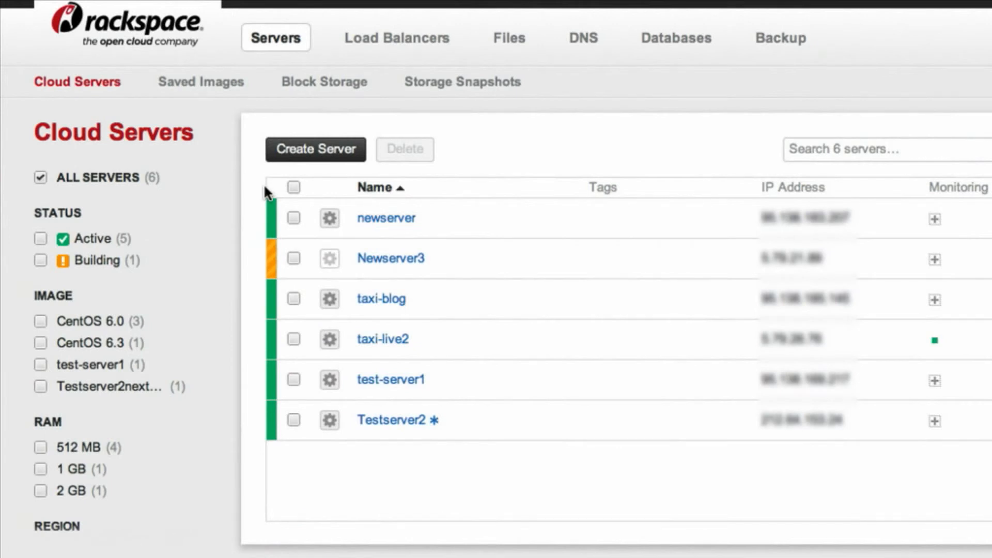
{"action": "mouse_move", "coordinate": [269, 263]}
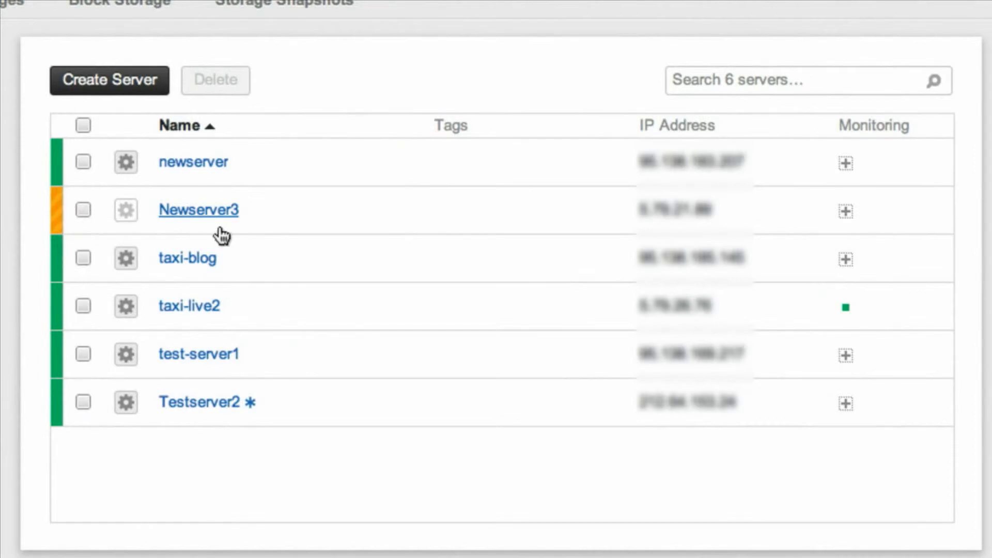
{"action": "mouse_move", "coordinate": [225, 233]}
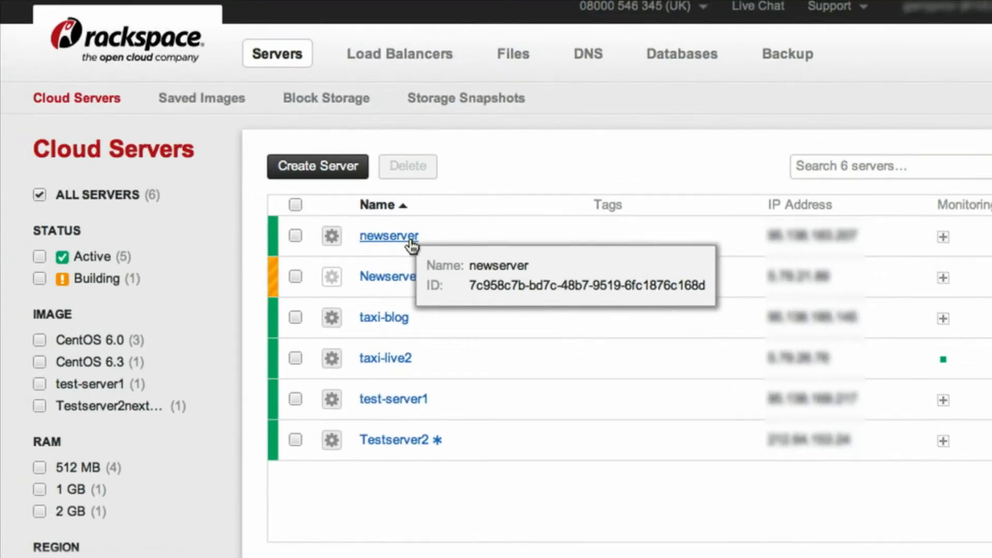
Open the newserver server and examine its server details, networks, images and monitoring checks
{"action": "left_click", "coordinate": [233, 173]}
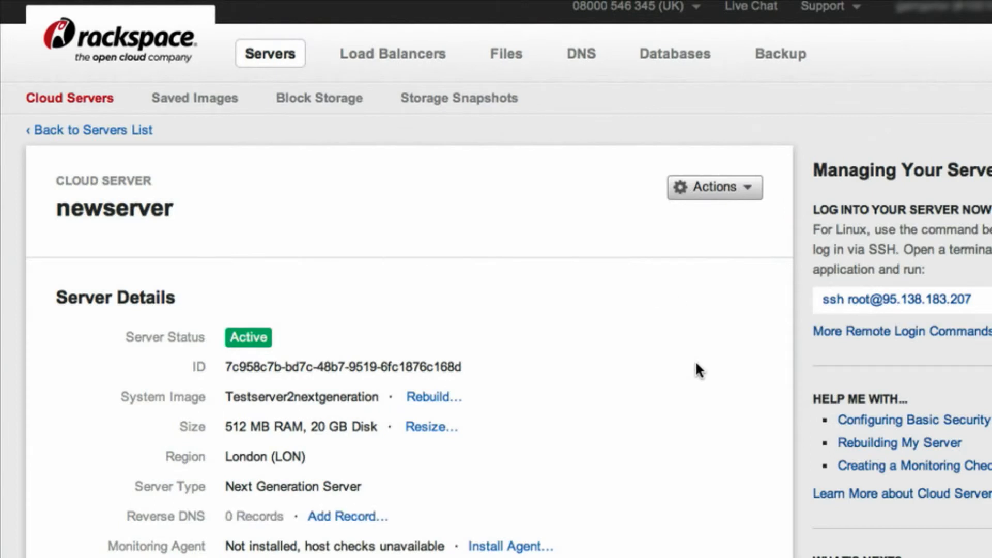
{"action": "scroll", "coordinate": [695, 360], "scroll_direction": "down", "scroll_amount": 2}
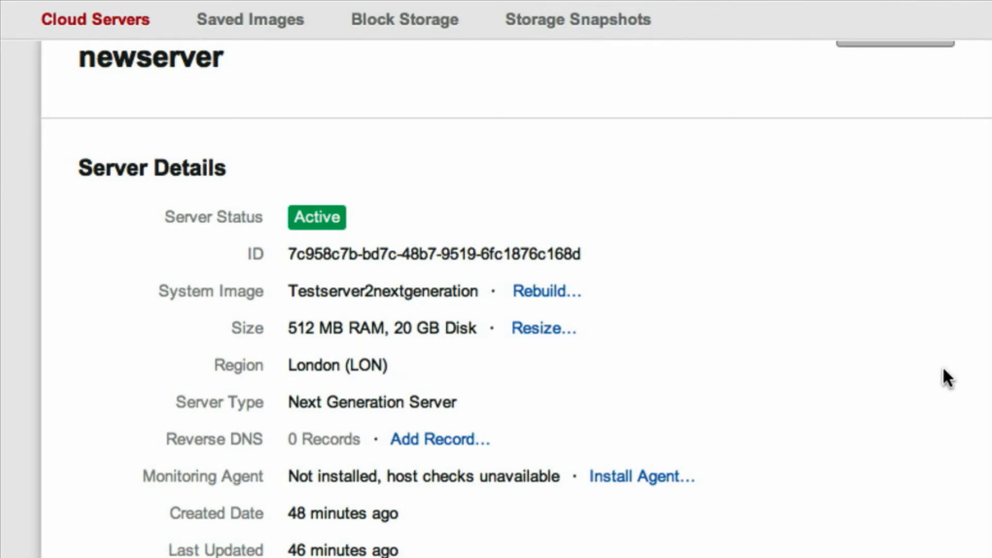
{"action": "scroll", "coordinate": [497, 310], "scroll_direction": "down", "scroll_amount": 4}
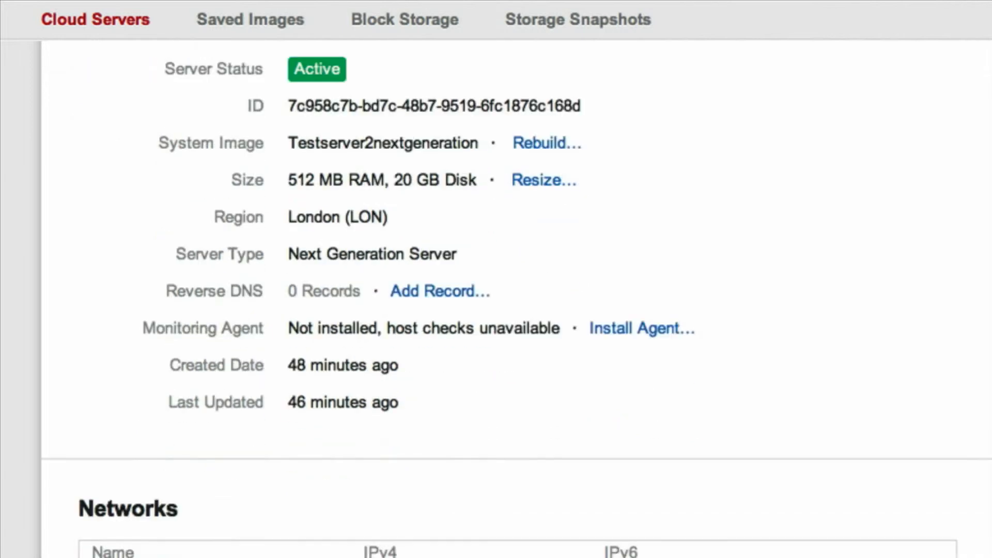
{"action": "scroll", "coordinate": [496, 310], "scroll_direction": "down", "scroll_amount": 1}
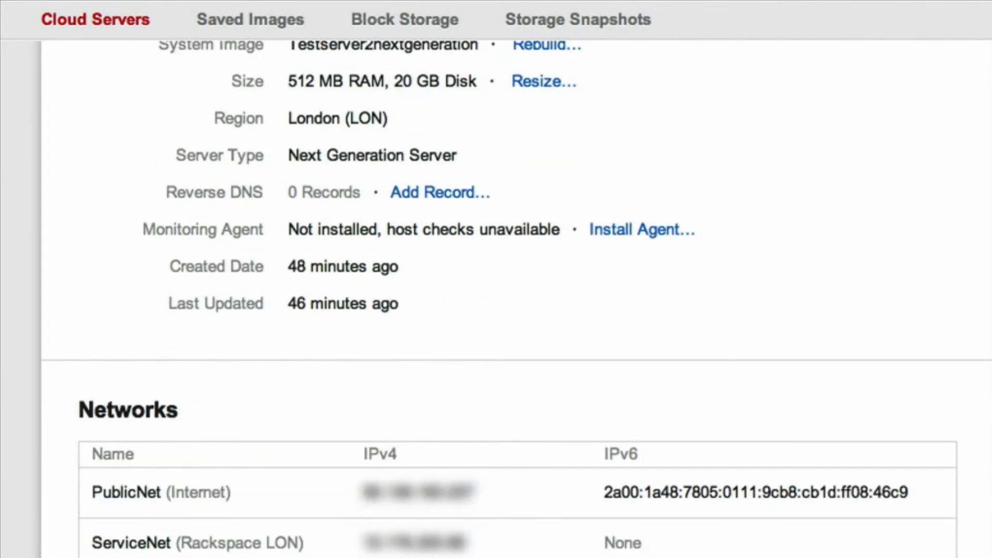
{"action": "scroll", "coordinate": [497, 310], "scroll_direction": "down", "scroll_amount": 2}
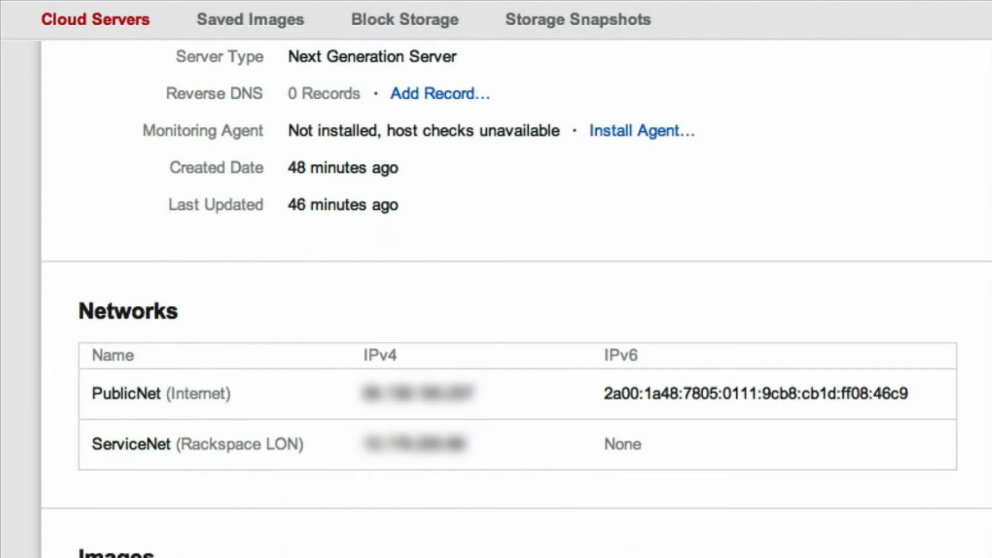
{"action": "scroll", "coordinate": [496, 310], "scroll_direction": "down", "scroll_amount": 1}
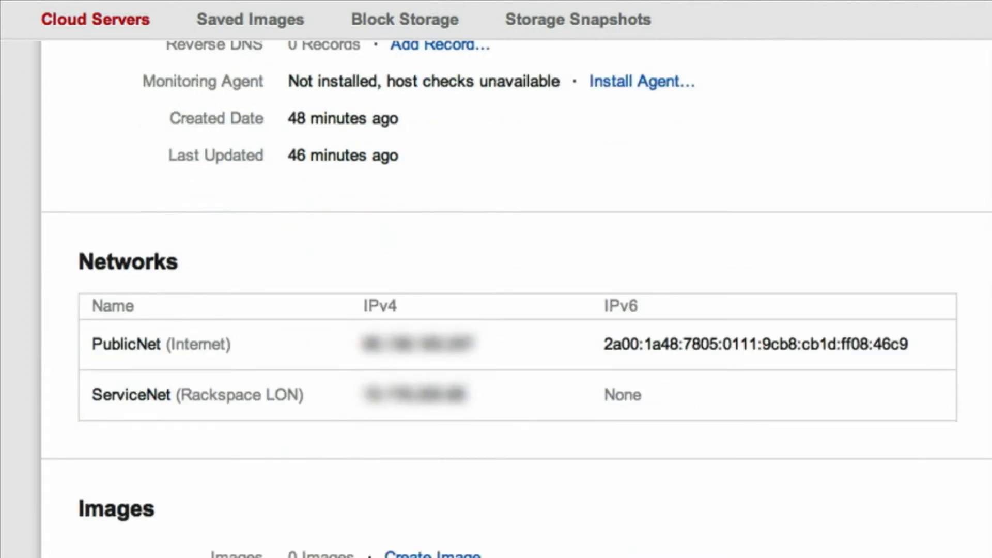
{"action": "scroll", "coordinate": [496, 310], "scroll_direction": "down", "scroll_amount": 3}
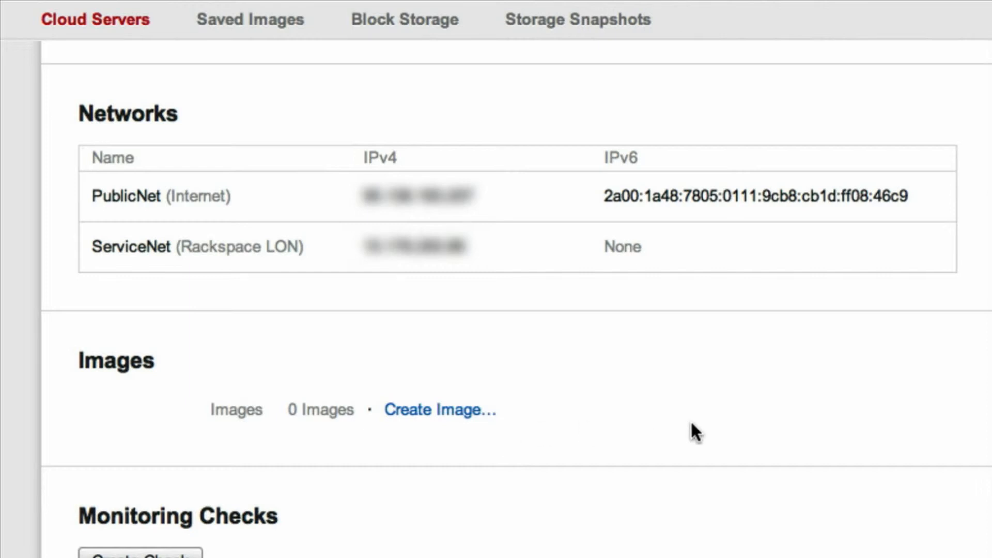
{"action": "scroll", "coordinate": [691, 422], "scroll_direction": "down", "scroll_amount": 4}
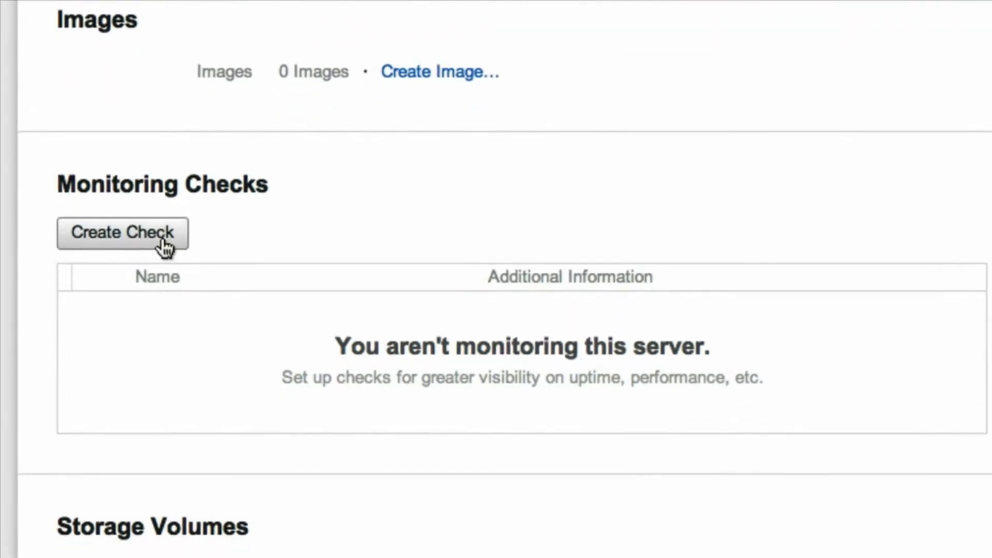
View the check types available for a new monitoring check on newserver, and close the form without creating one
{"action": "left_click", "coordinate": [164, 243]}
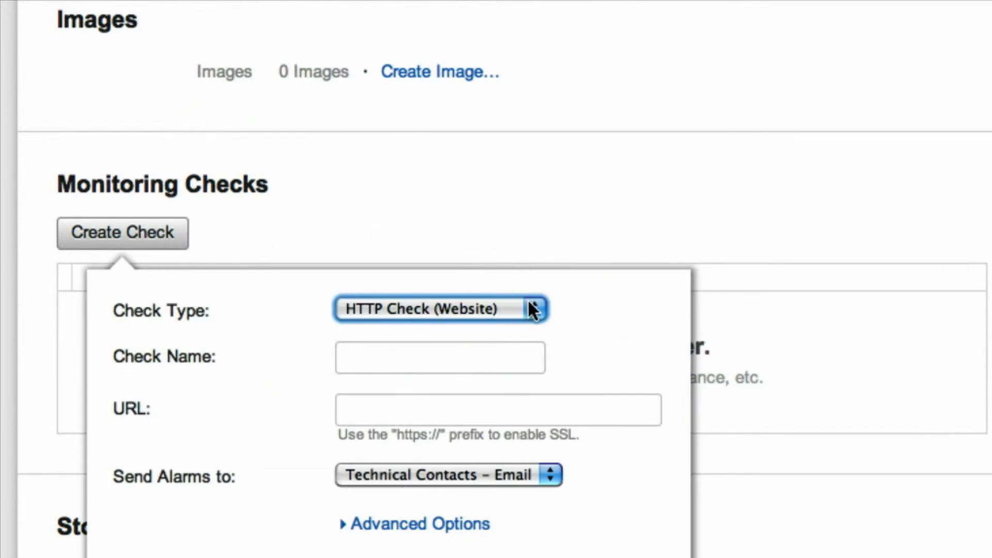
{"action": "left_click", "coordinate": [532, 315]}
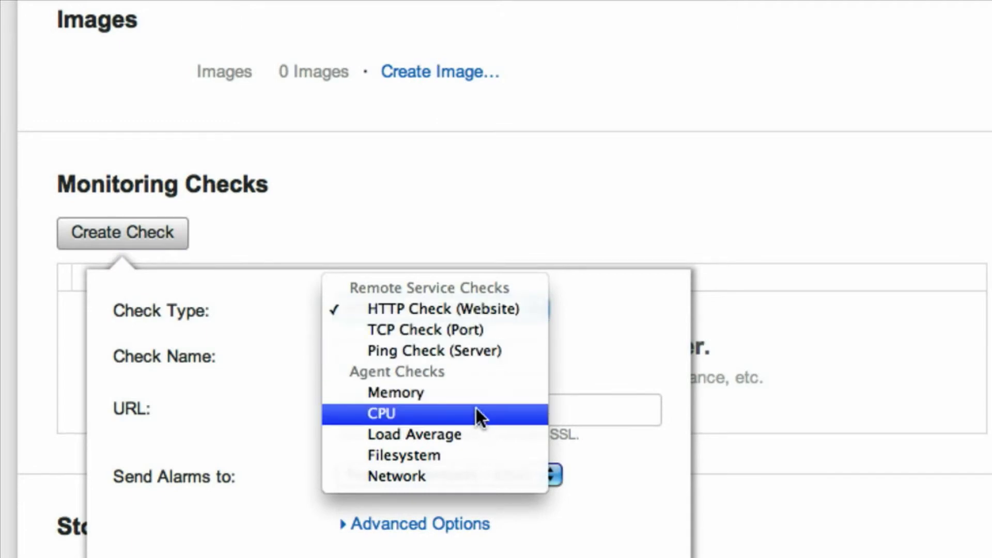
{"action": "left_click", "coordinate": [537, 216]}
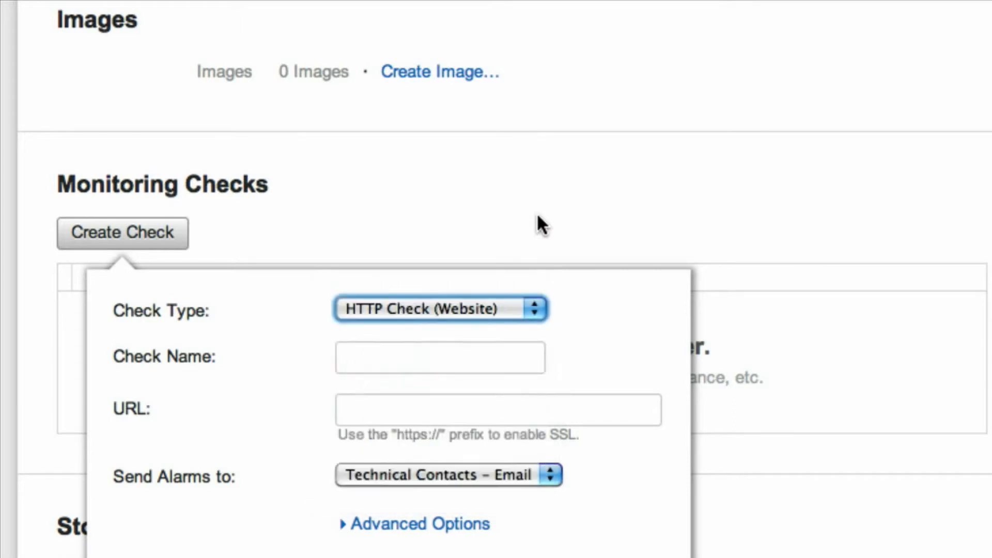
{"action": "left_click", "coordinate": [877, 489]}
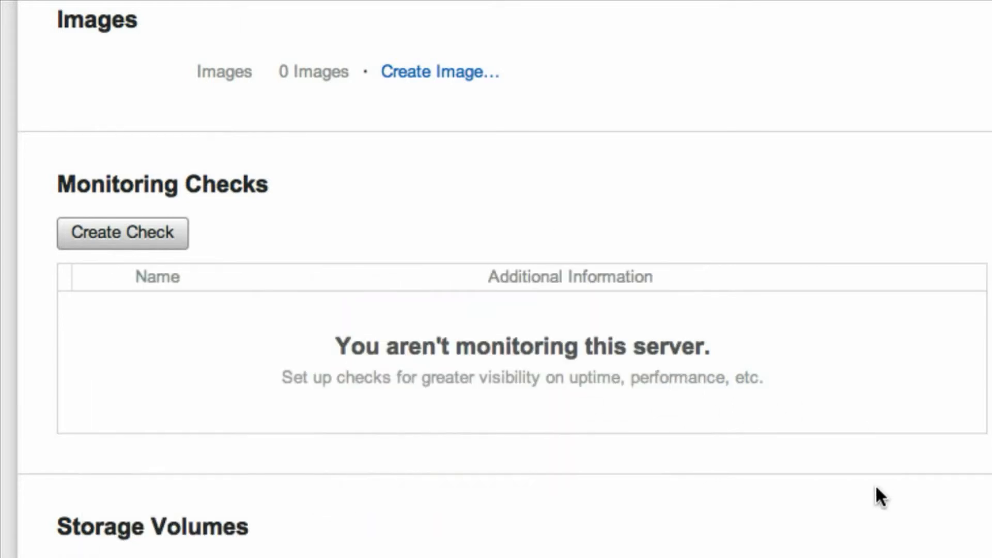
Examine the storage volumes and backups sections of newserver's details page
{"action": "key", "text": "Down"}
{"action": "key", "text": "Down"}
{"action": "key", "text": "Down"}
{"action": "key", "text": "Down"}
{"action": "key", "text": "Down"}
{"action": "key", "text": "Down"}
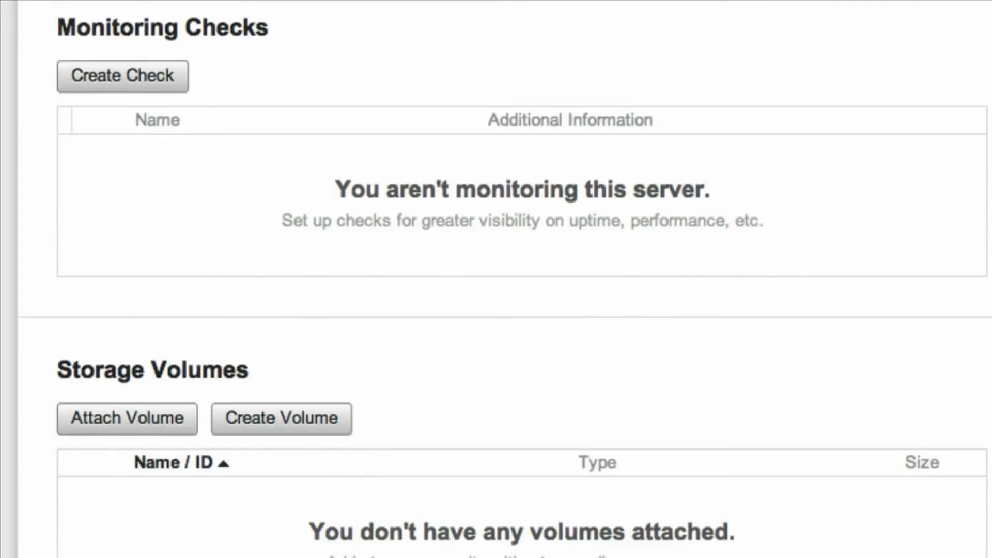
{"action": "key", "text": "Down"}
{"action": "key", "text": "Down"}
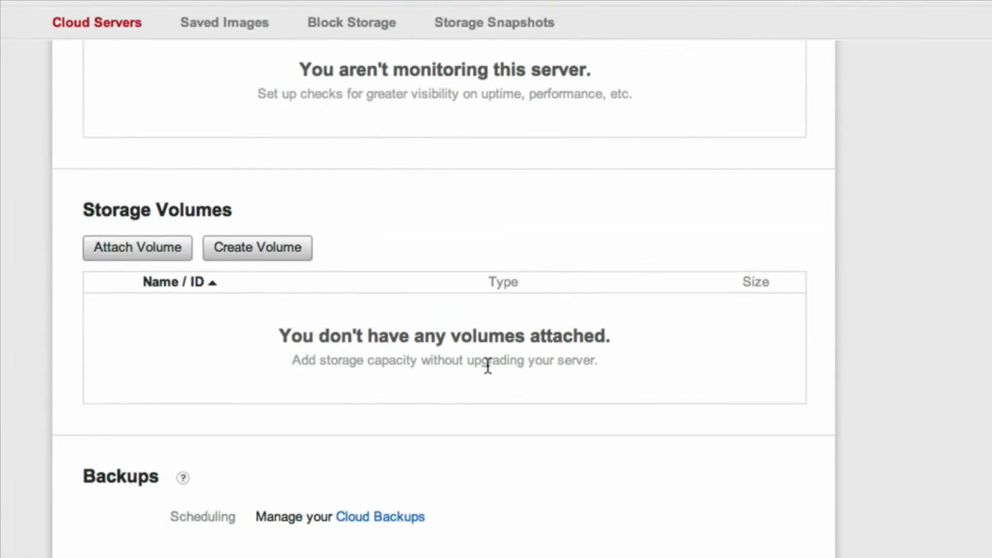
Return to the cloud servers list and add the tag "web" to newserver
{"action": "left_click", "coordinate": [117, 29]}
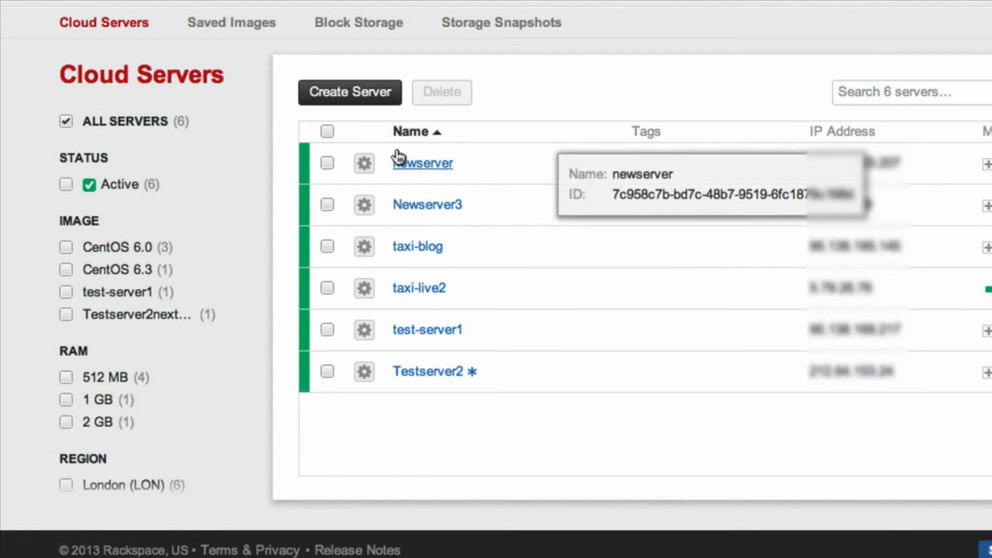
{"action": "left_click", "coordinate": [365, 164]}
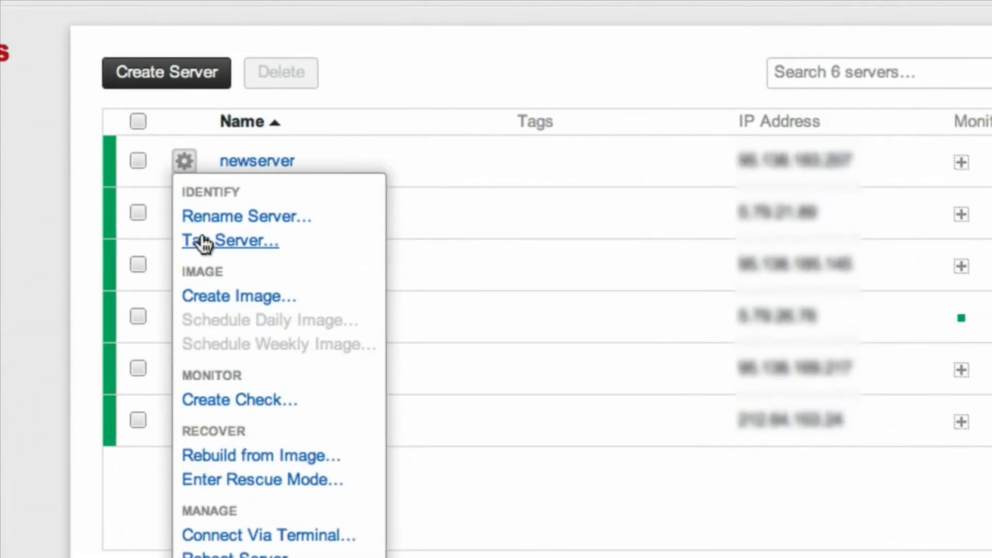
{"action": "left_click", "coordinate": [204, 242]}
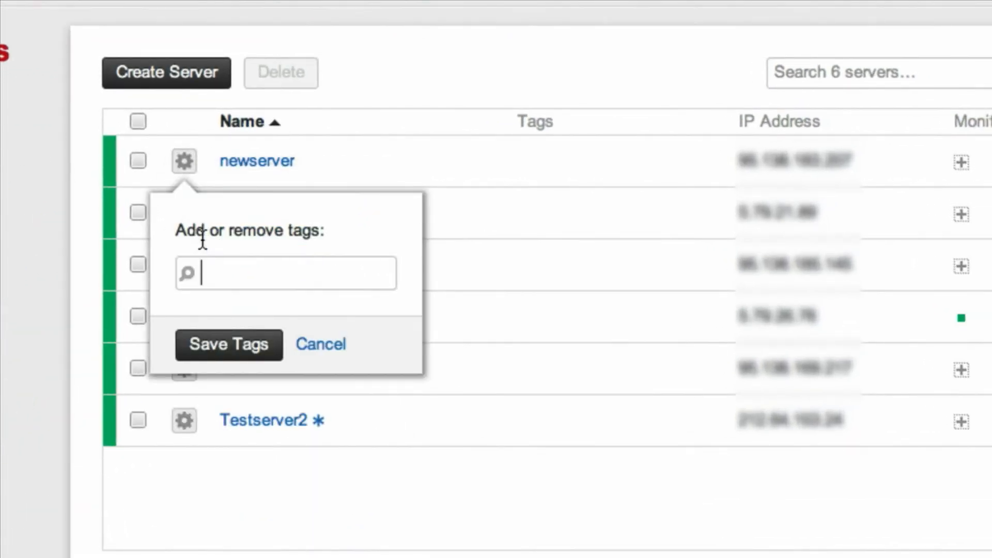
{"action": "type", "text": "web"}
{"action": "left_click", "coordinate": [243, 354]}
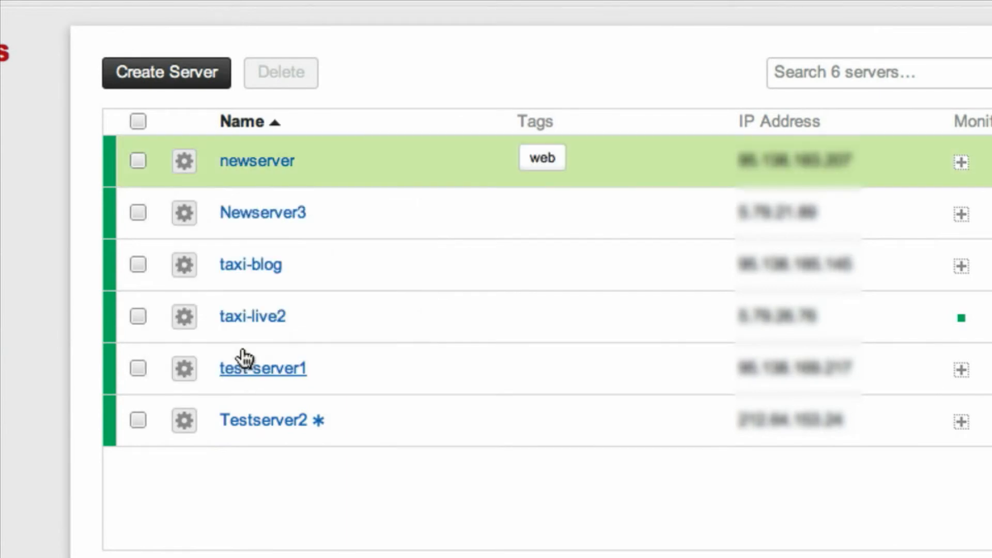
Add the tag "web" to test-server1 as well
{"action": "mouse_move", "coordinate": [253, 247]}
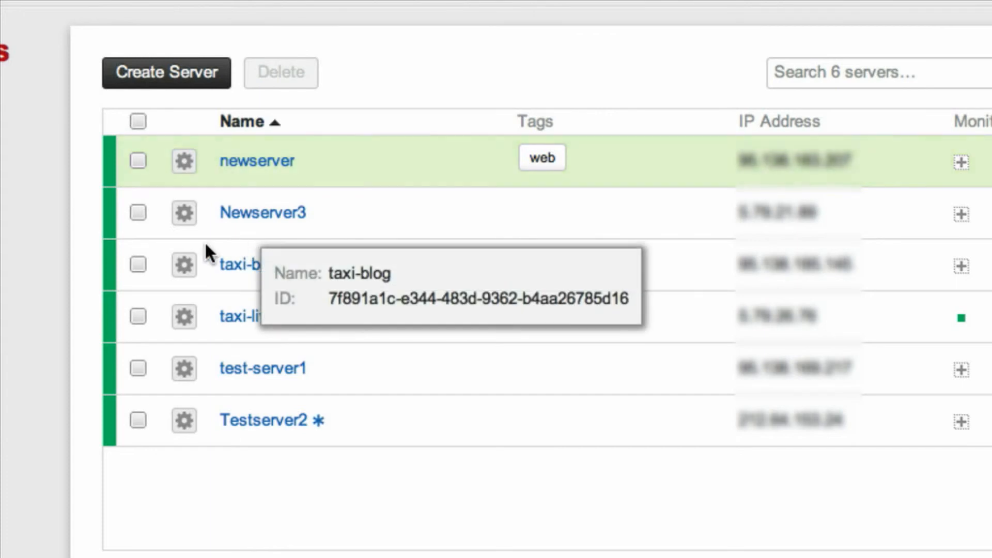
{"action": "left_click", "coordinate": [184, 368]}
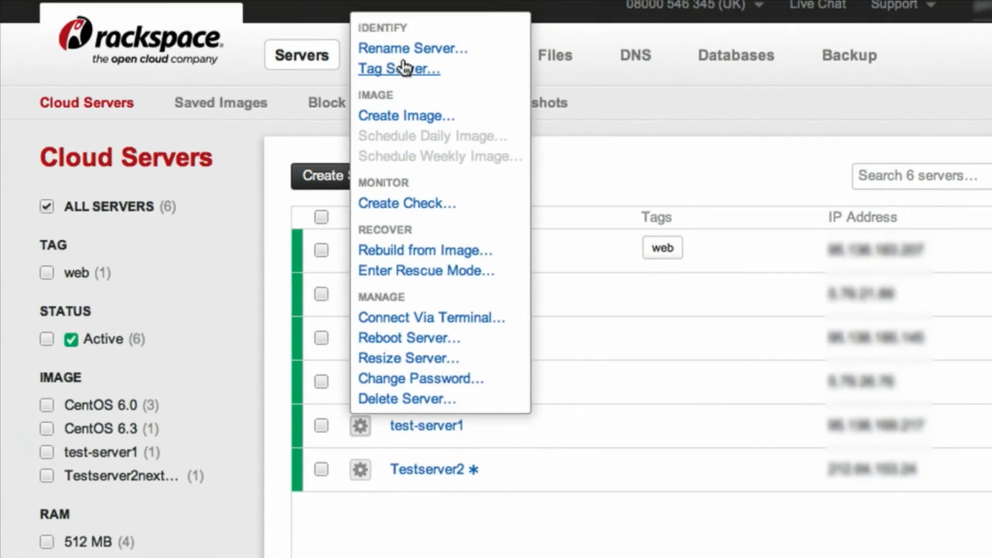
{"action": "left_click", "coordinate": [403, 69]}
{"action": "type", "text": "web"}
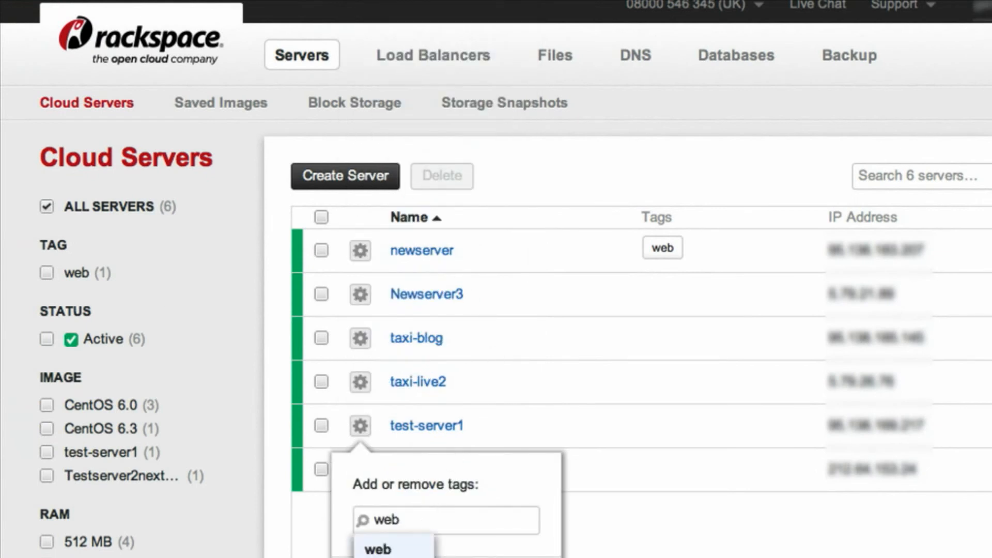
{"action": "key", "text": "Return"}
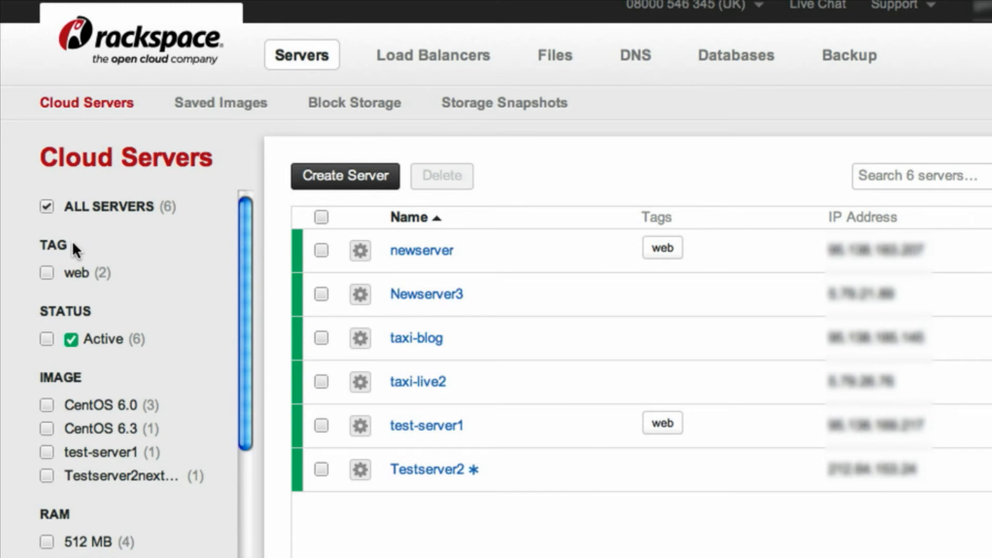
Filter the servers list to show only servers tagged "web" and look over the listed servers
{"action": "left_click", "coordinate": [46, 273]}
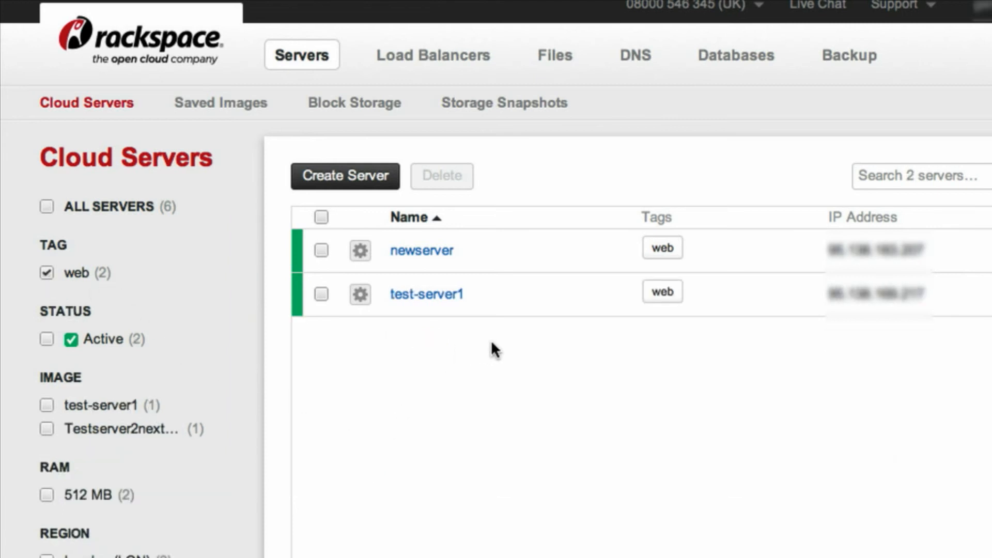
{"action": "mouse_move", "coordinate": [489, 291]}
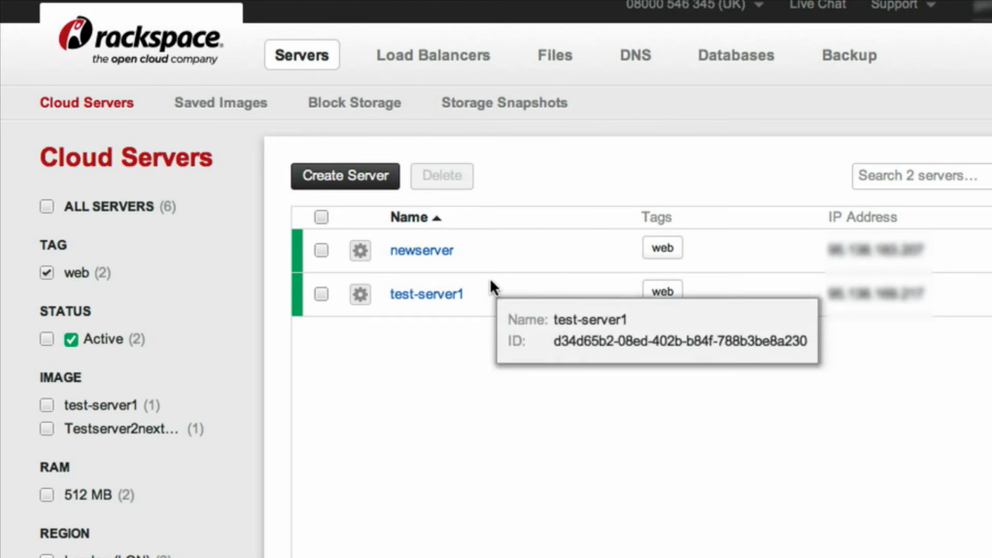
{"action": "mouse_move", "coordinate": [494, 257]}
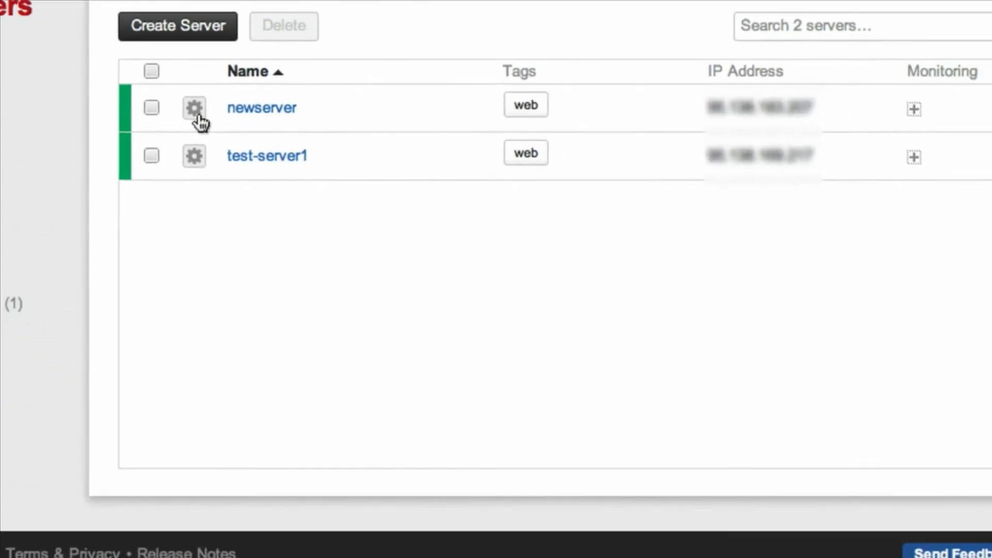
Start resizing newserver and choose the 2 GB RAM, 80 GB disk size
{"action": "left_click", "coordinate": [360, 251]}
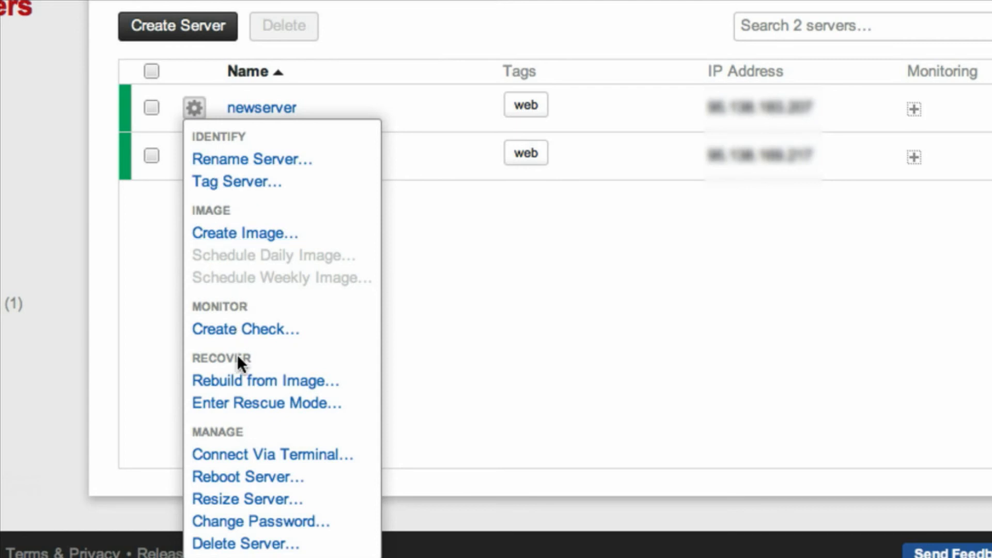
{"action": "left_click", "coordinate": [248, 500]}
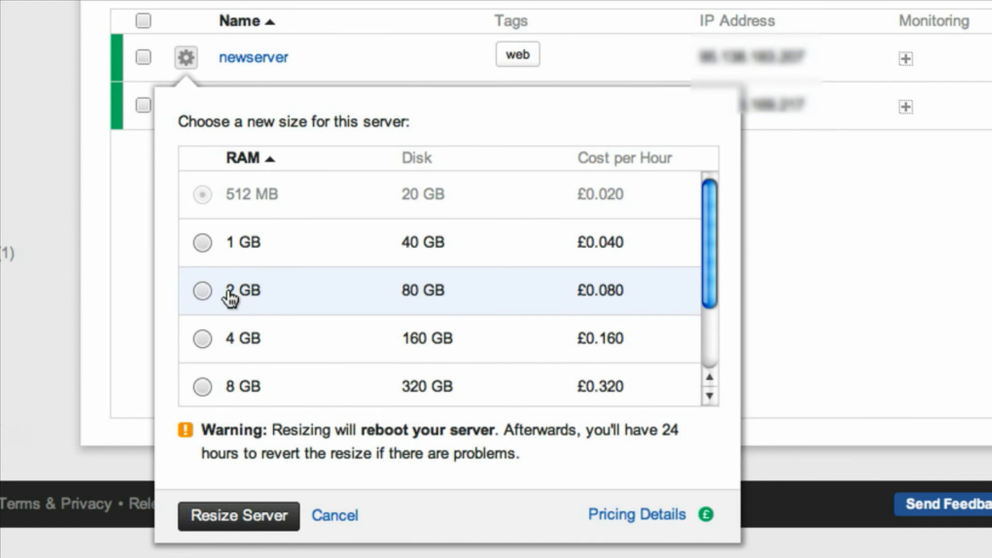
{"action": "left_click", "coordinate": [206, 293]}
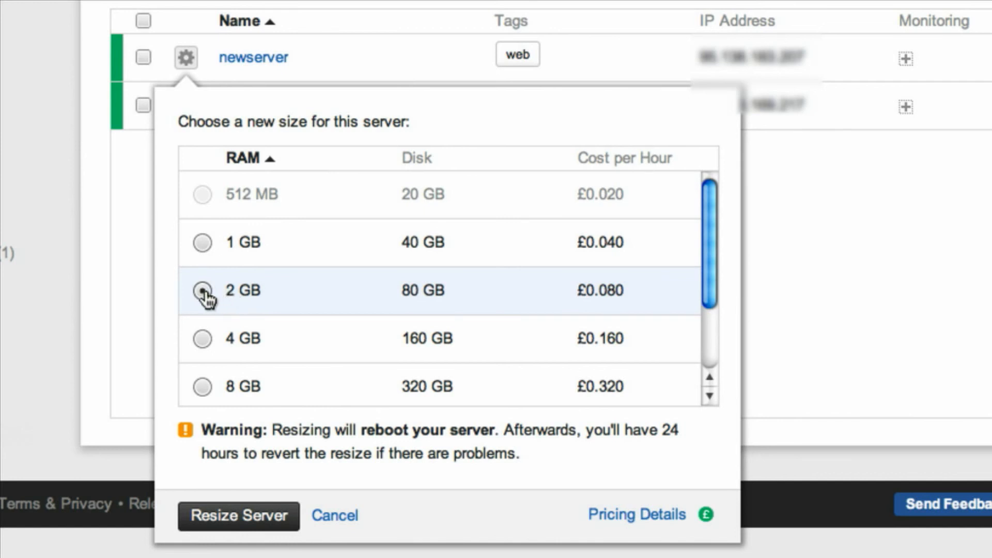